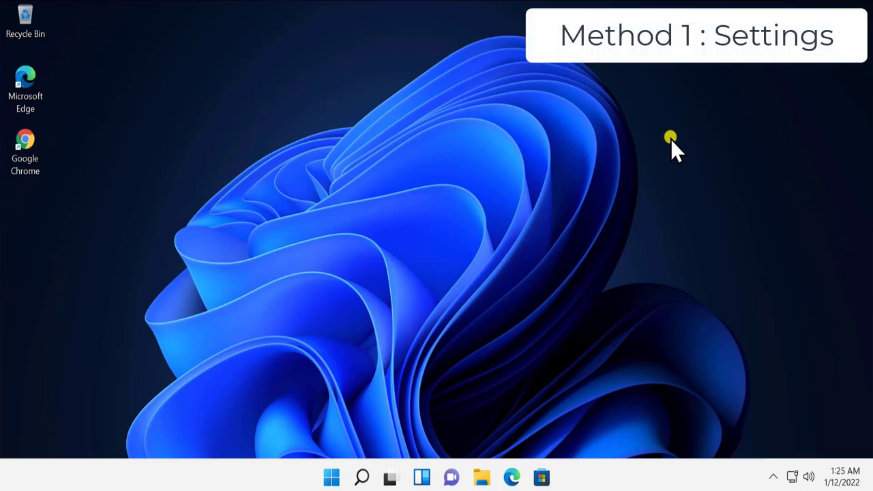
# Open Settings and go to System > Storage to see the 99.2 GB C: drive breakdown.
pyautogui.click(332, 477)
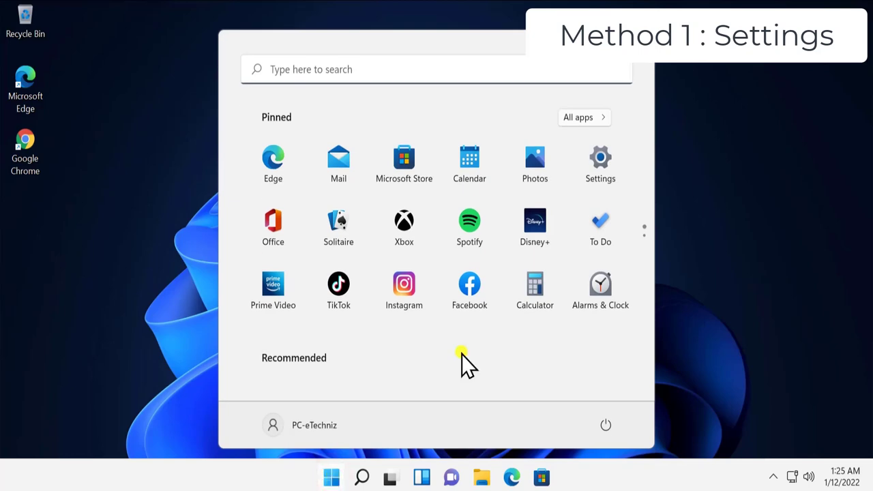
pyautogui.click(605, 162)
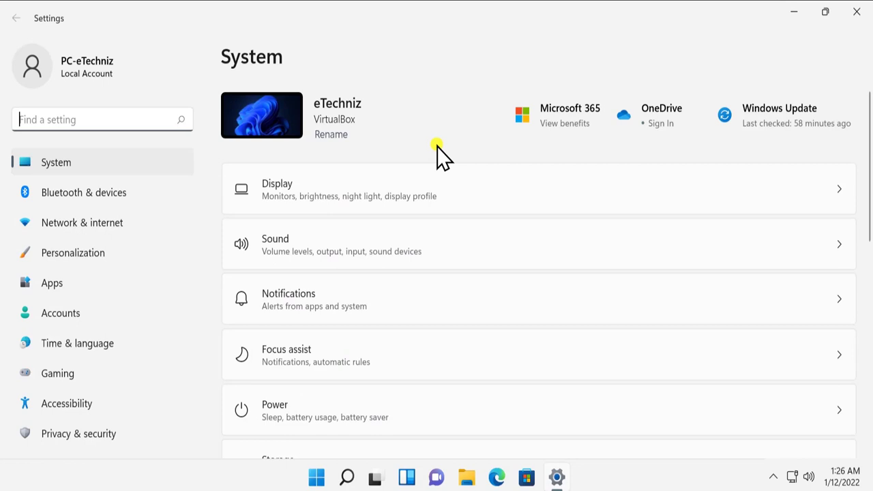
pyautogui.scroll(-2, 382, 352)
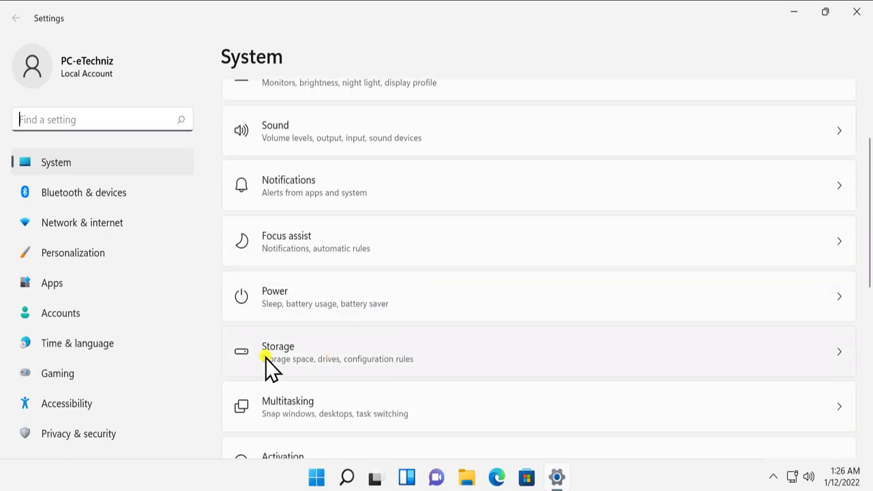
pyautogui.click(514, 347)
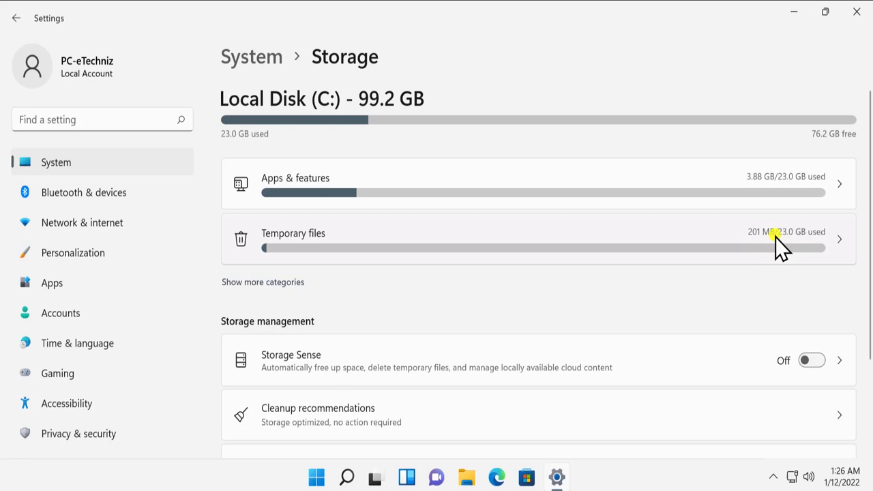
# Open Temporary files and review its categories, 4.37 GB selected for removal.
pyautogui.click(815, 236)
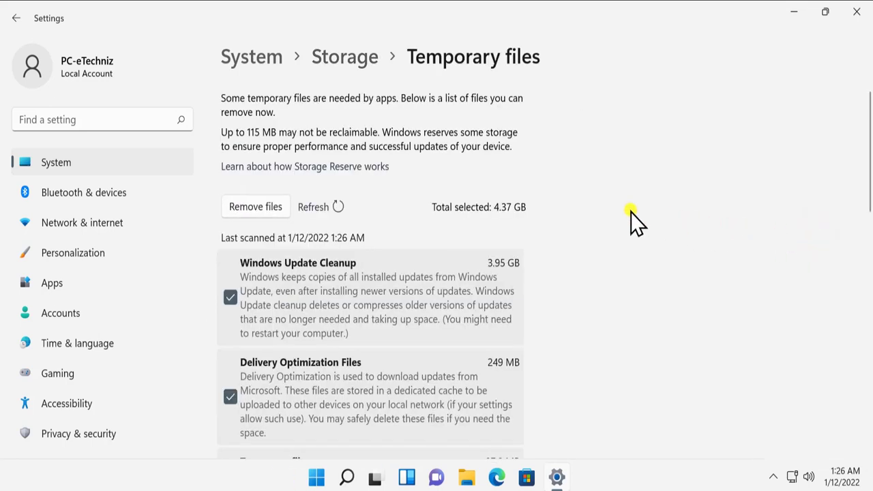
pyautogui.scroll(-2, 630, 212)
pyautogui.scroll(-2, 629, 212)
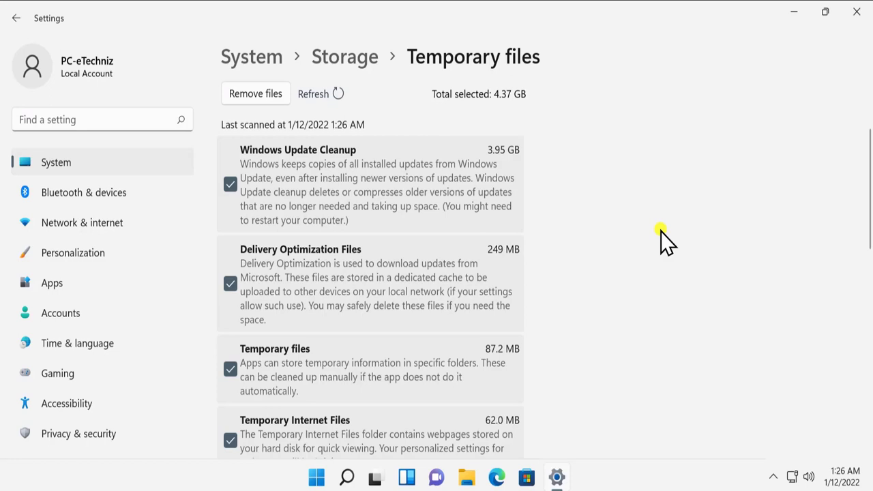
pyautogui.scroll(-1, 658, 242)
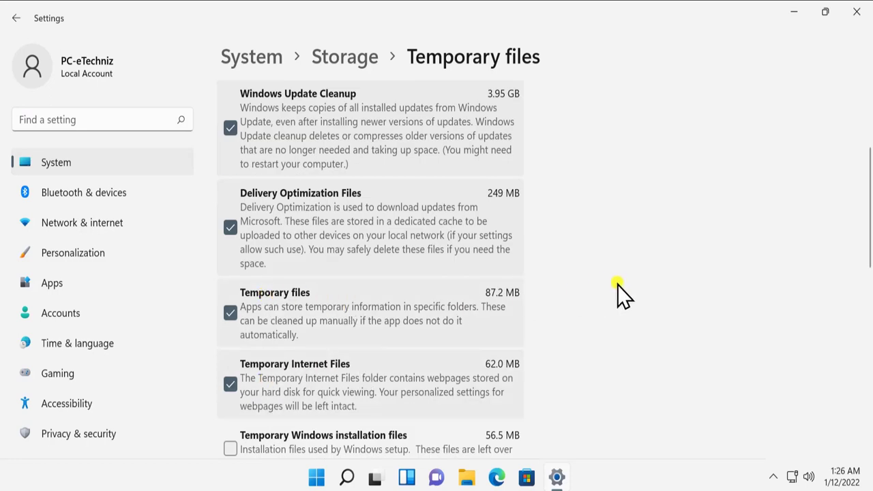
pyautogui.scroll(-2, 617, 285)
pyautogui.scroll(-2, 618, 284)
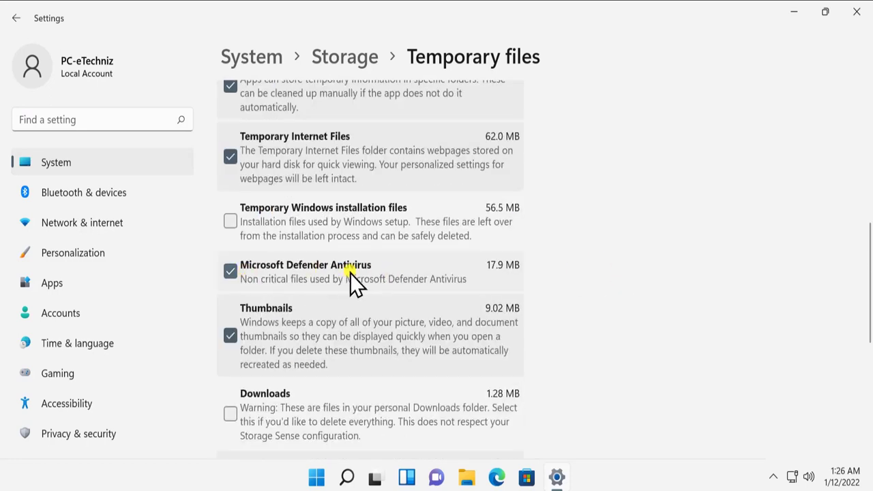
pyautogui.scroll(-1, 311, 370)
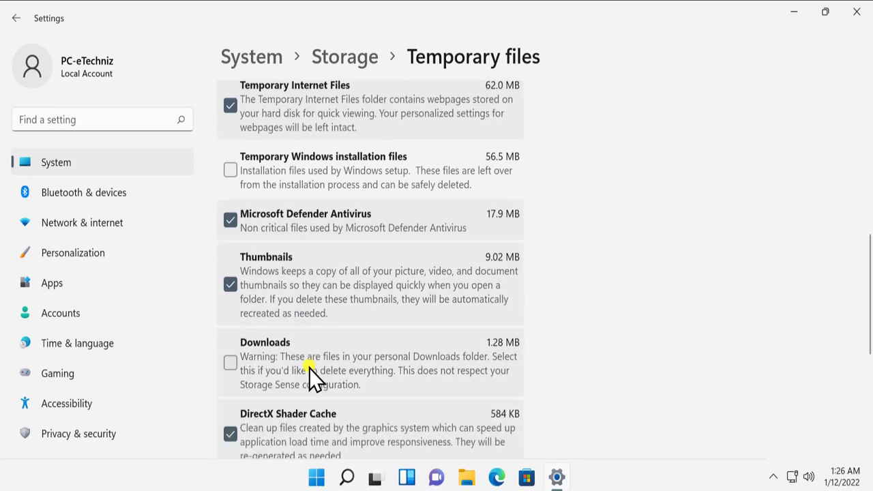
pyautogui.scroll(-2, 346, 273)
pyautogui.scroll(4, 666, 270)
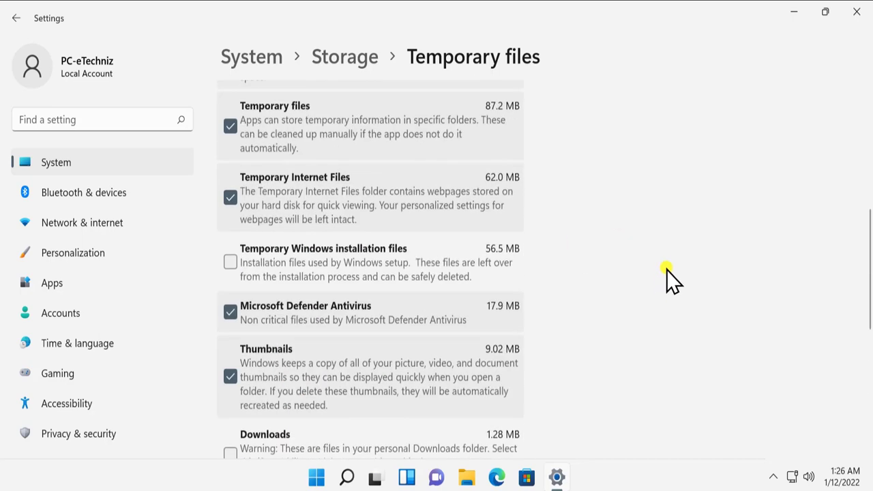
pyautogui.scroll(4, 666, 270)
pyautogui.scroll(2, 666, 270)
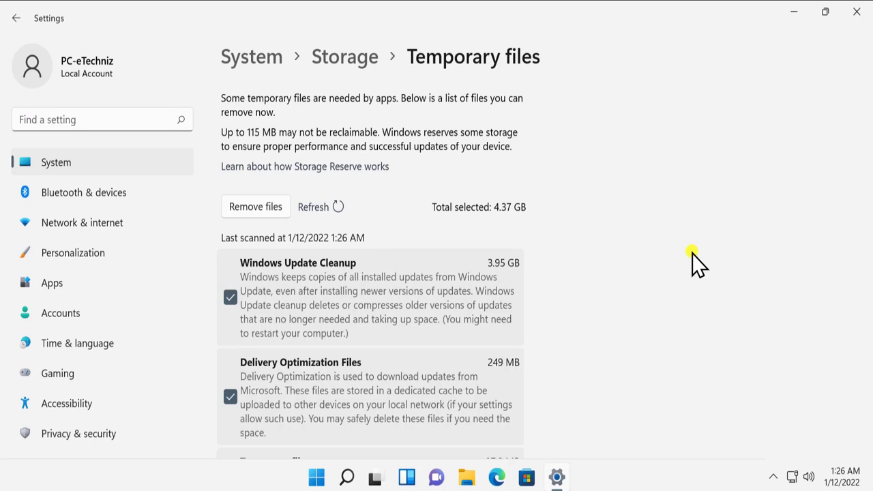
# Uncheck Windows Update Cleanup and Delivery Optimization Files from the temporary files list.
pyautogui.click(232, 296)
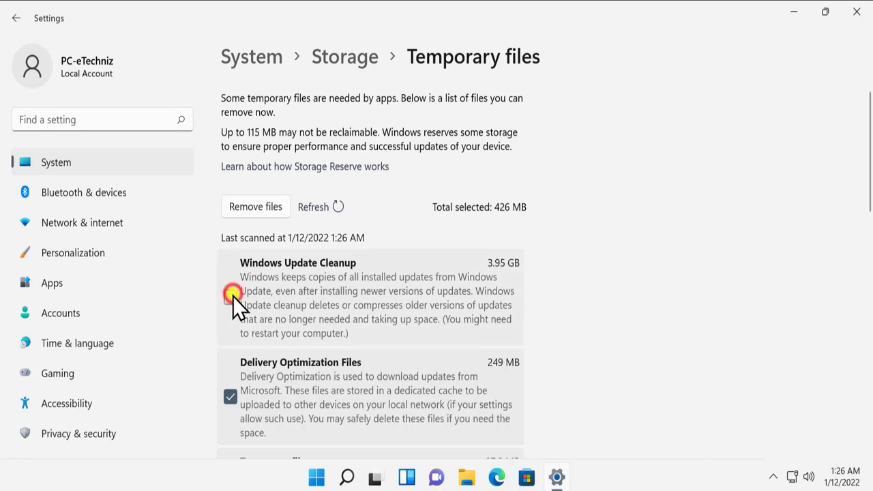
pyautogui.scroll(-1, 332, 308)
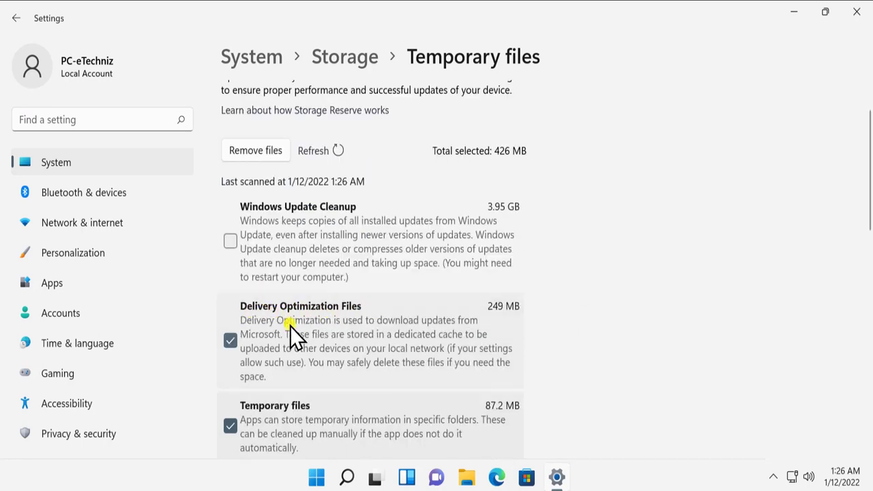
pyautogui.click(229, 341)
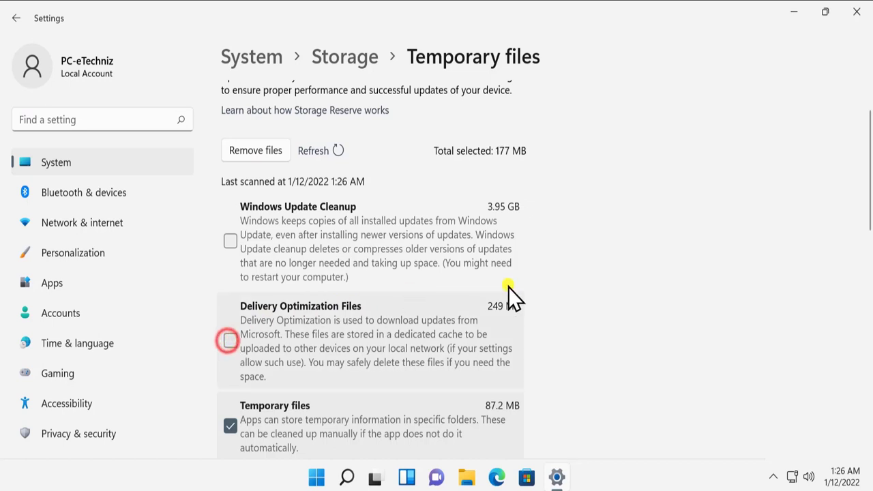
pyautogui.scroll(-3, 510, 296)
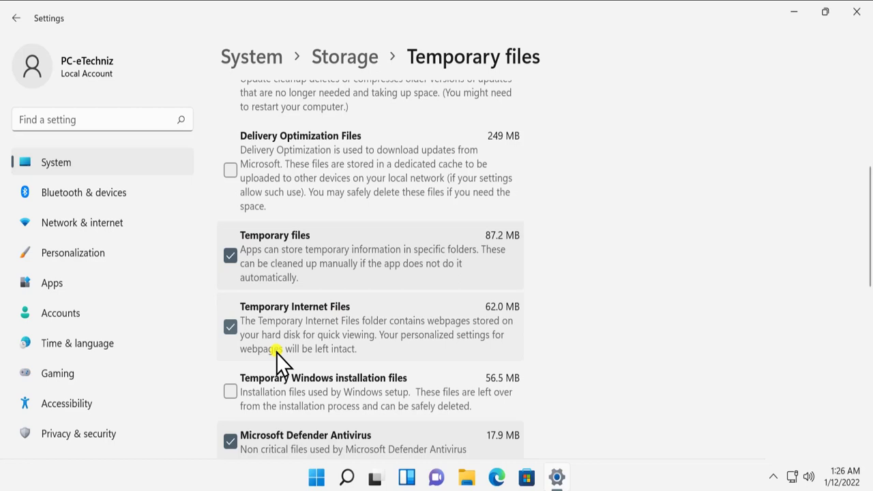
pyautogui.scroll(-2, 235, 375)
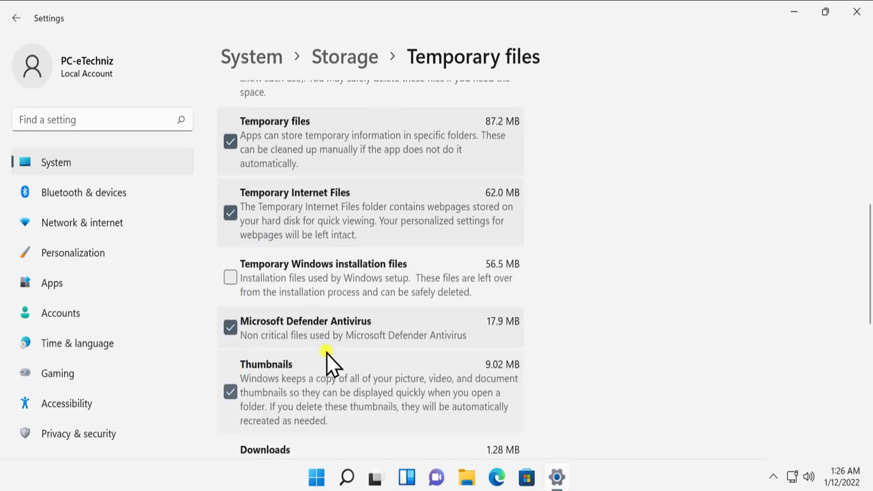
# Uncheck Thumbnails and DirectX Shader Cache, then close Settings.
pyautogui.click(230, 392)
pyautogui.scroll(-4, 641, 325)
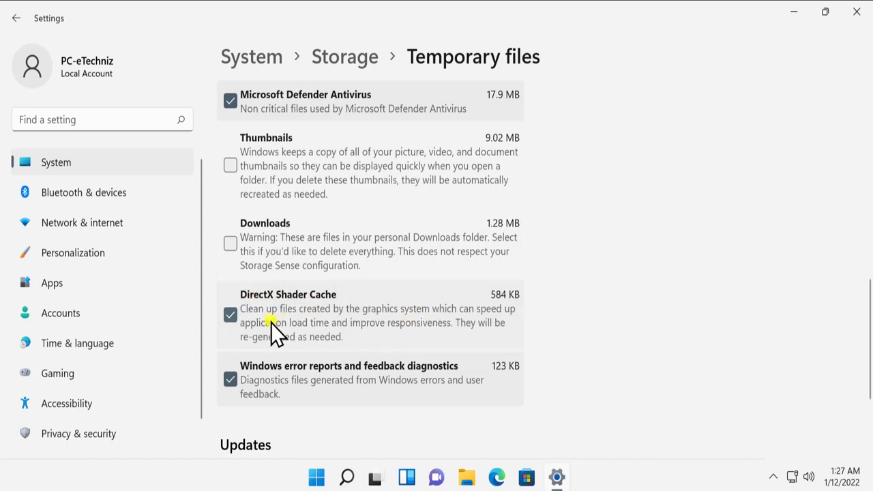
pyautogui.click(229, 314)
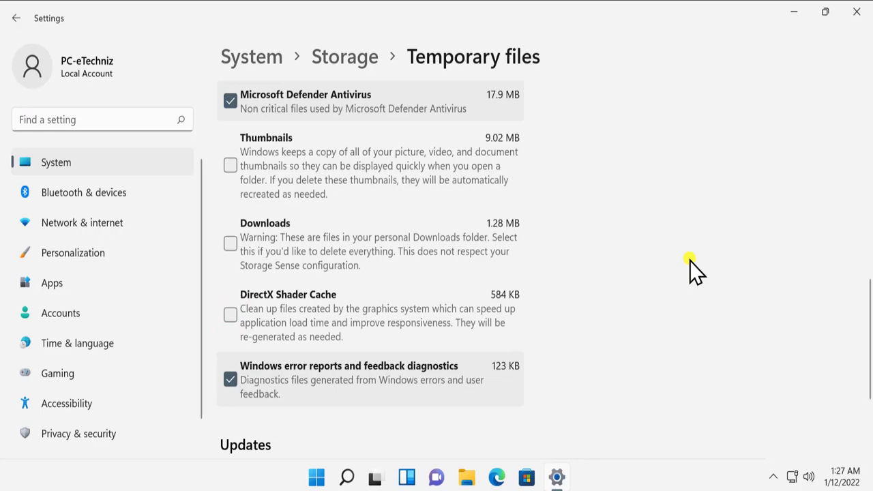
pyautogui.scroll(10, 689, 294)
pyautogui.scroll(3, 688, 294)
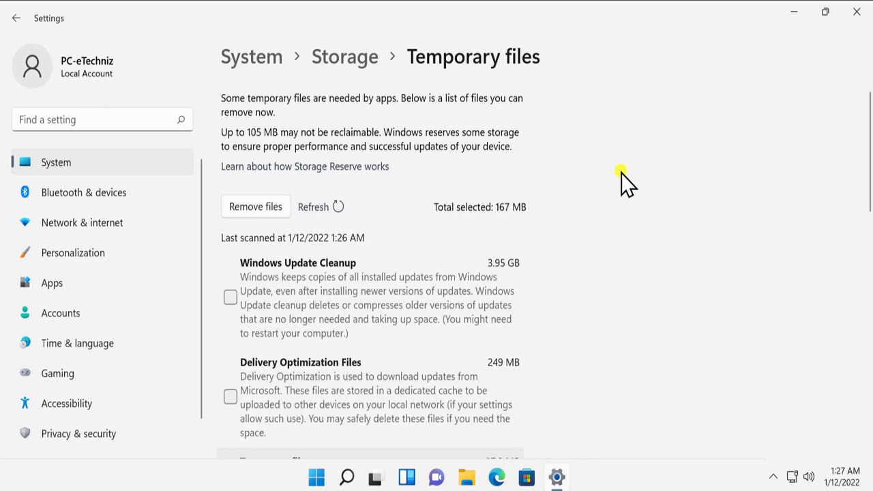
pyautogui.click(857, 12)
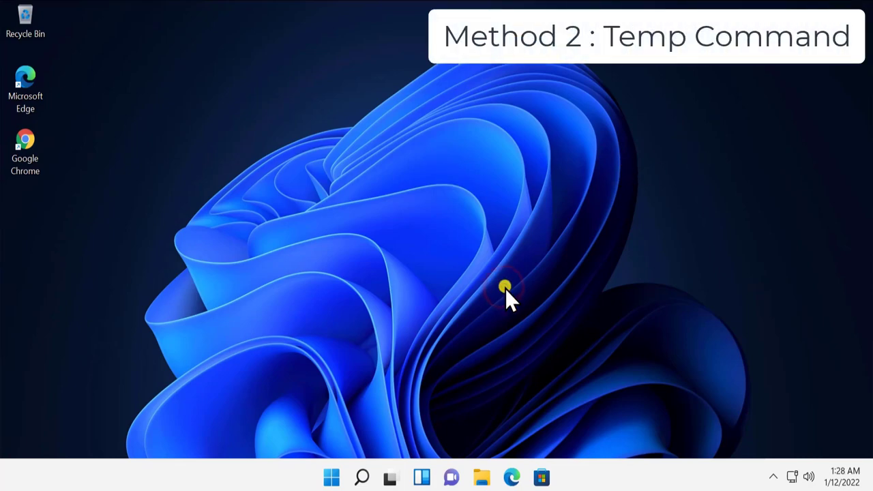
# Launch the Run app from Start search and enter %temp%.
pyautogui.click(331, 478)
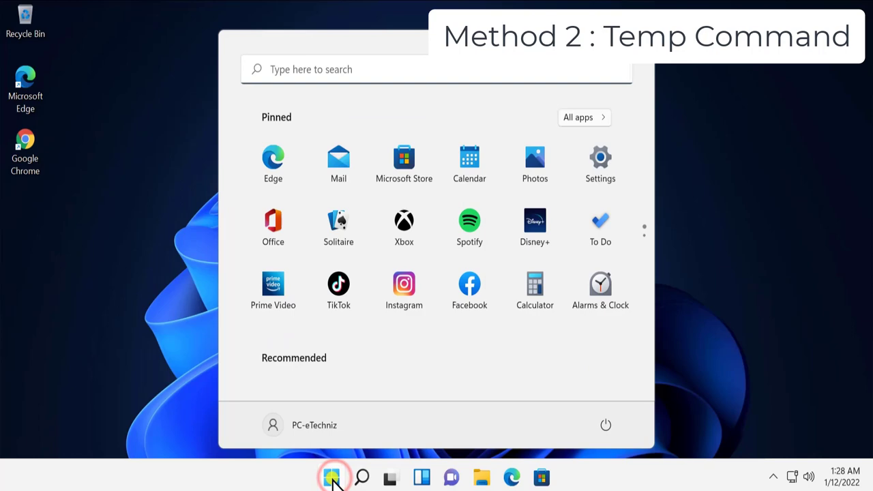
pyautogui.write('run')
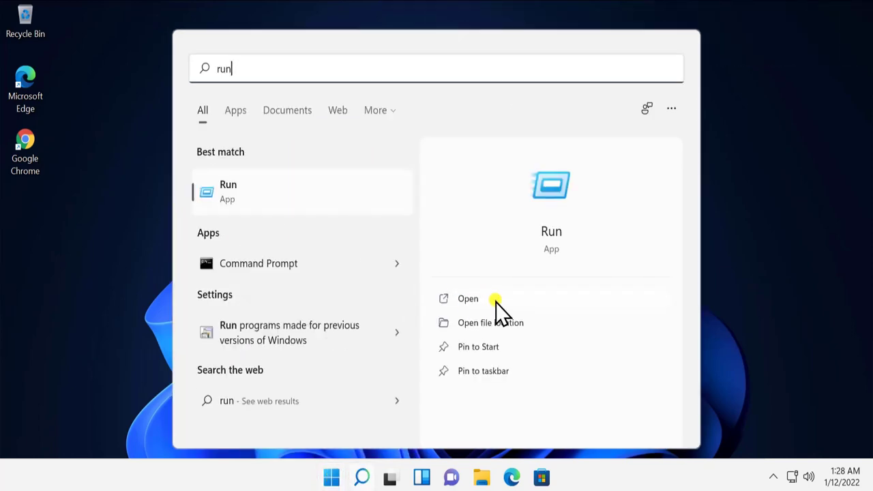
pyautogui.click(495, 302)
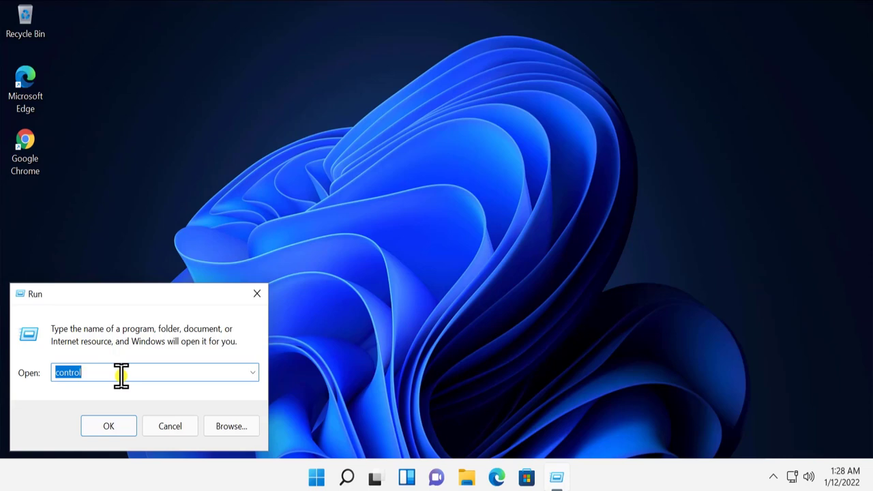
pyautogui.write('%')
pyautogui.write('temp')
pyautogui.write('%')
# Open the %temp% folder and delete all 165 items, granting permission and skipping stuck items.
pyautogui.press('Return')
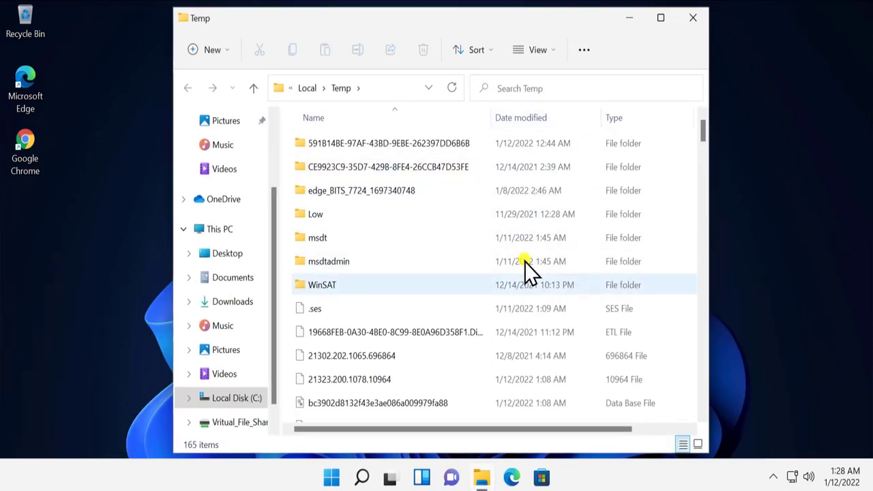
pyautogui.click(483, 235)
pyautogui.hotkey('ctrl', 'a')
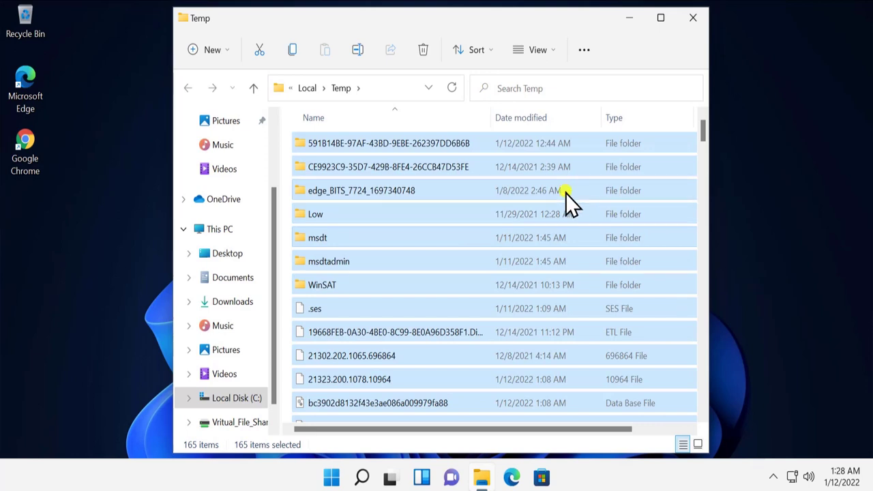
pyautogui.press('Delete')
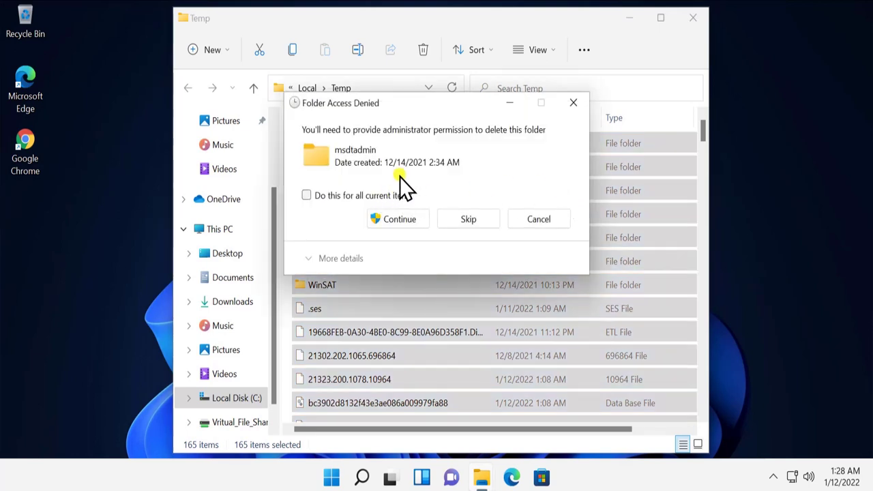
pyautogui.click(397, 219)
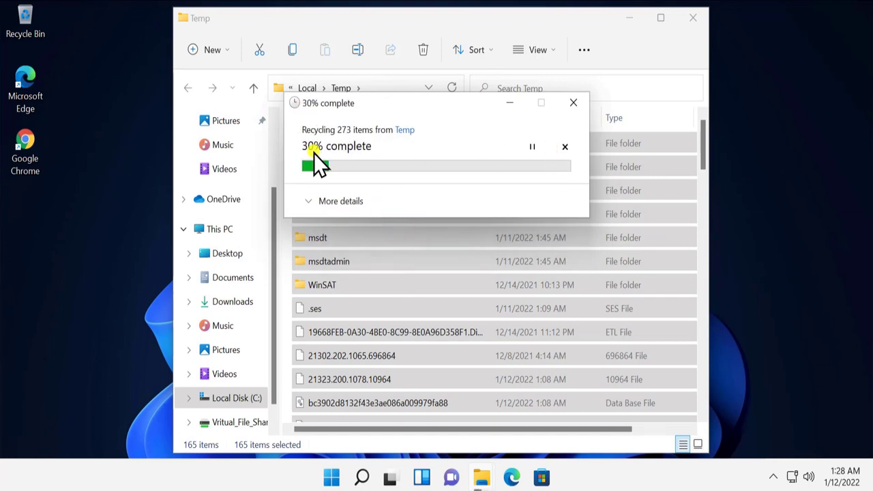
pyautogui.click(564, 147)
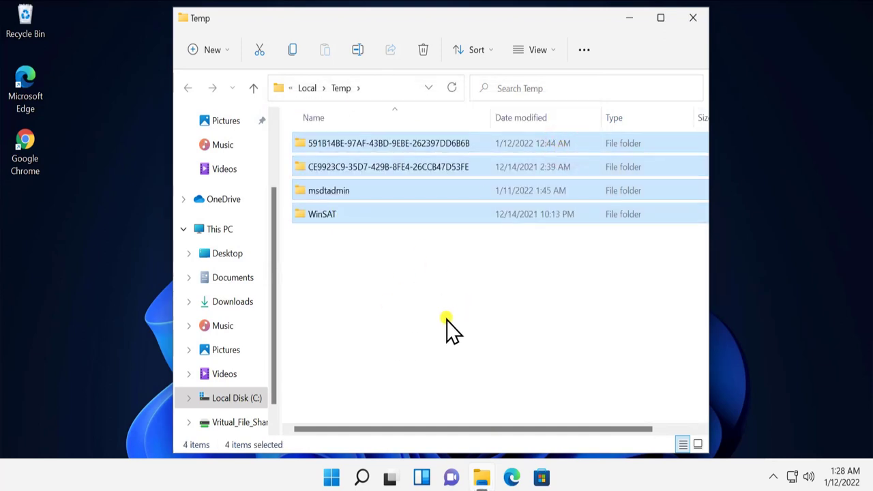
# Open the Windows Temp folder via Run 'temp', select all 19 items, then close it.
pyautogui.click(700, 21)
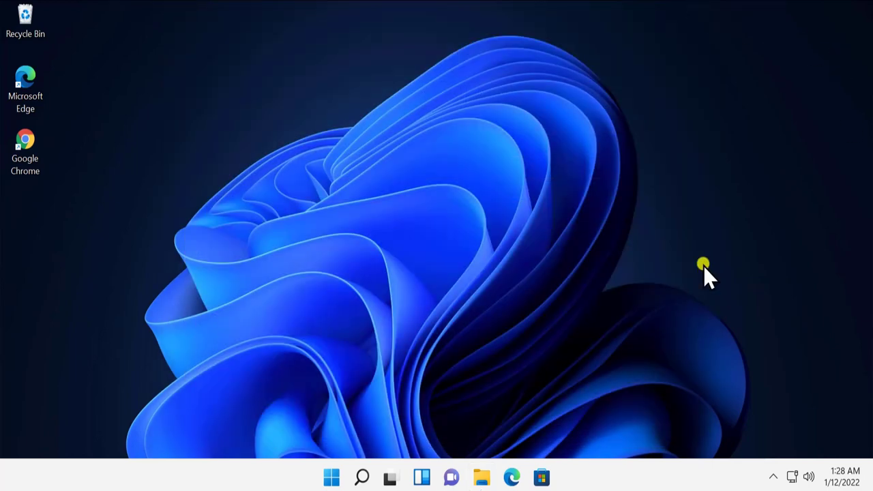
pyautogui.press('super+r')
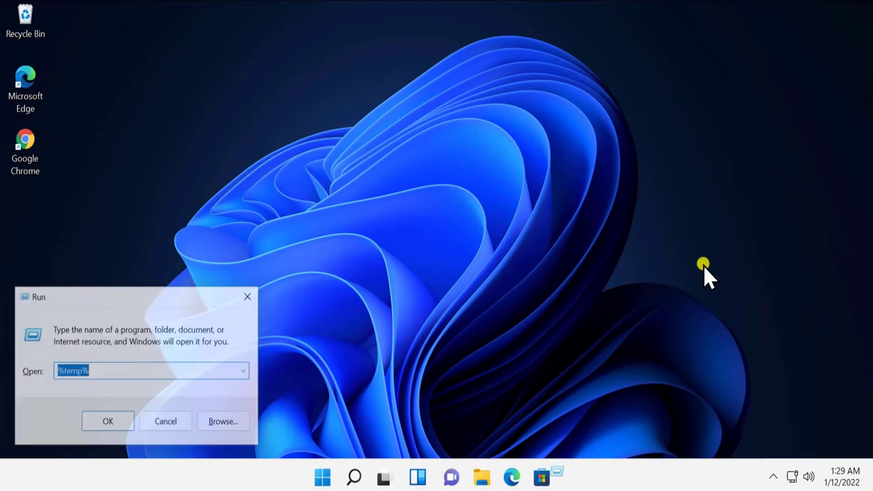
pyautogui.write('temp')
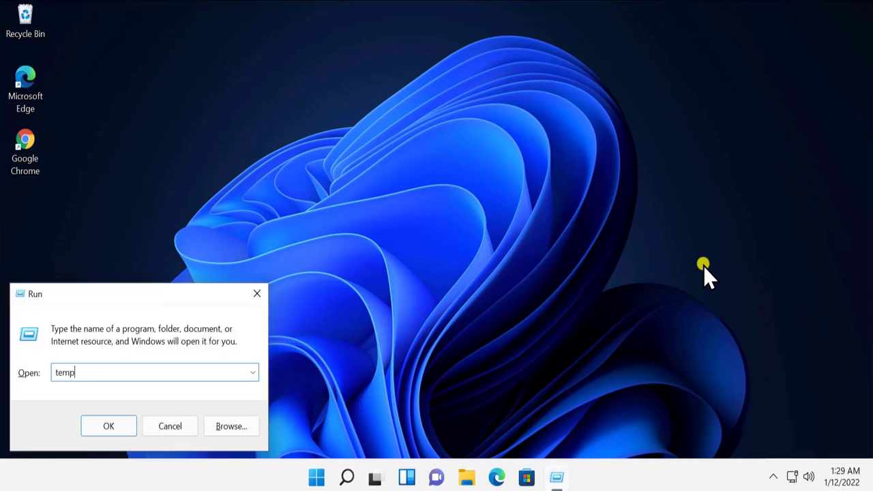
pyautogui.press('Return')
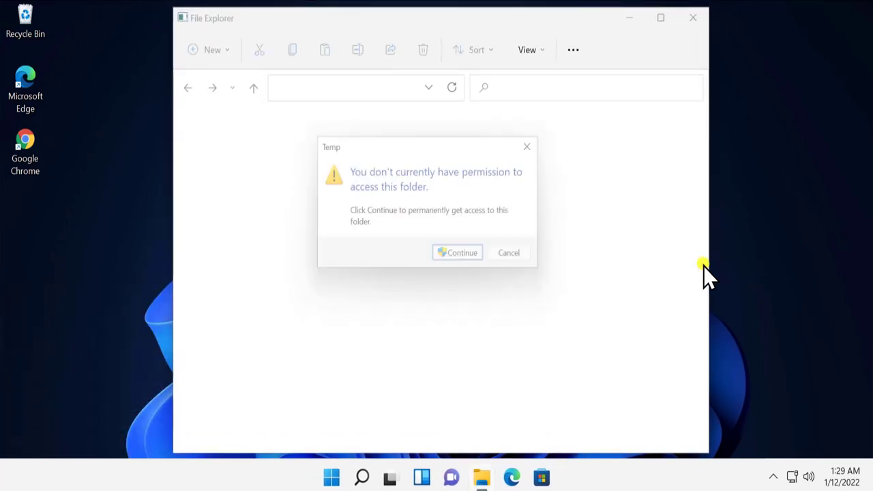
pyautogui.click(457, 260)
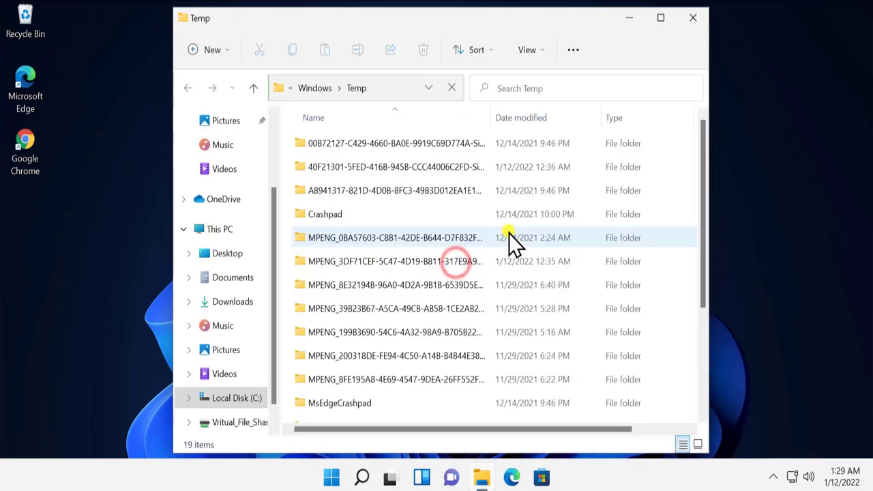
pyautogui.click(437, 228)
pyautogui.hotkey('ctrl', 'a')
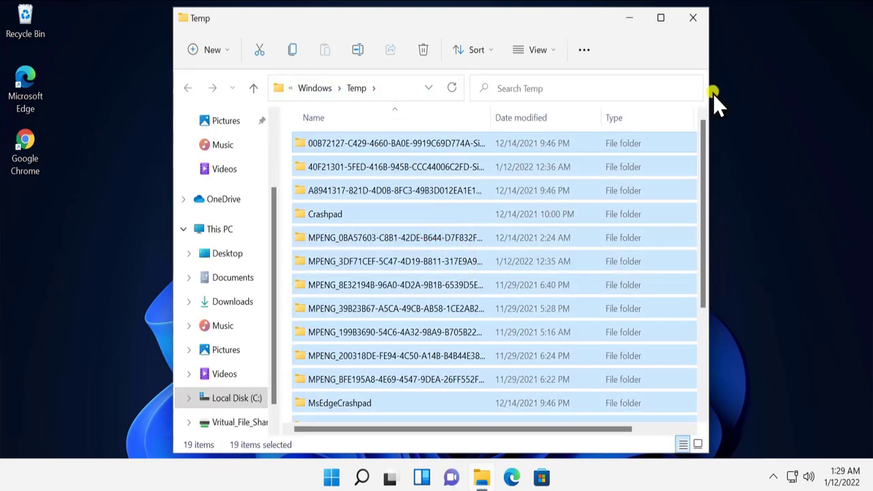
pyautogui.click(694, 19)
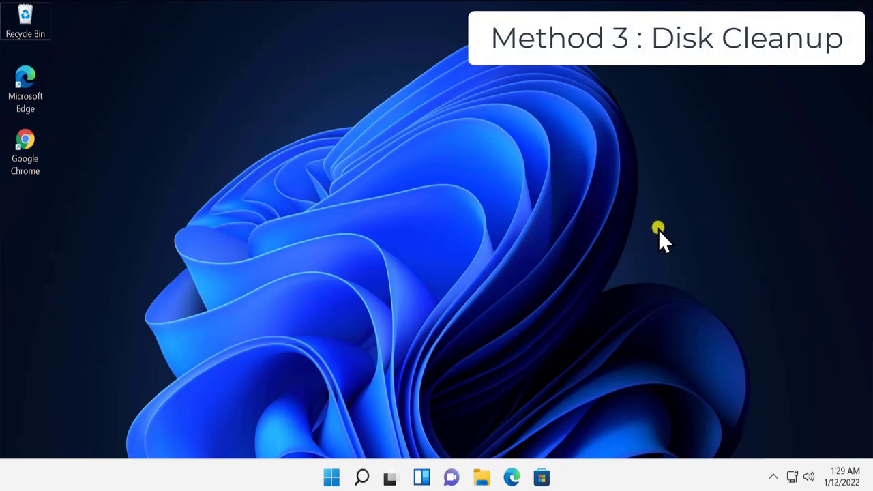
# Open File Explorer at This PC and bring up the Local Disk (C:) context menu.
pyautogui.click(480, 479)
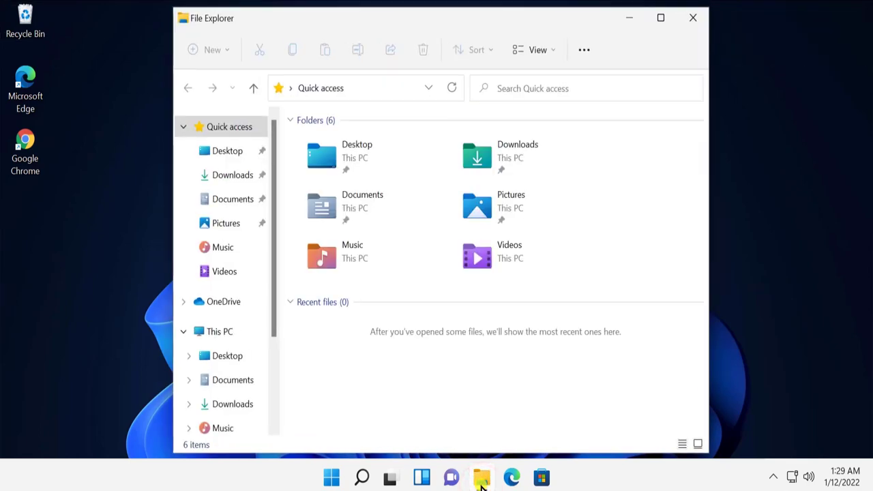
pyautogui.click(219, 332)
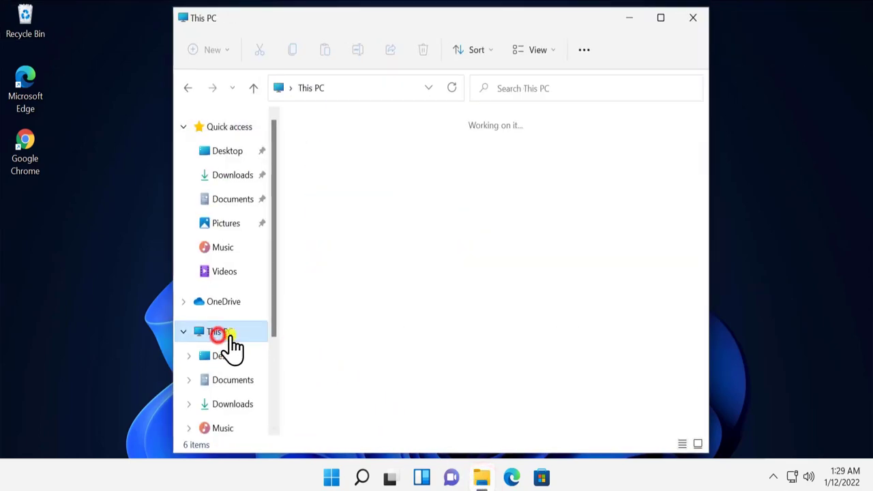
pyautogui.click(394, 300)
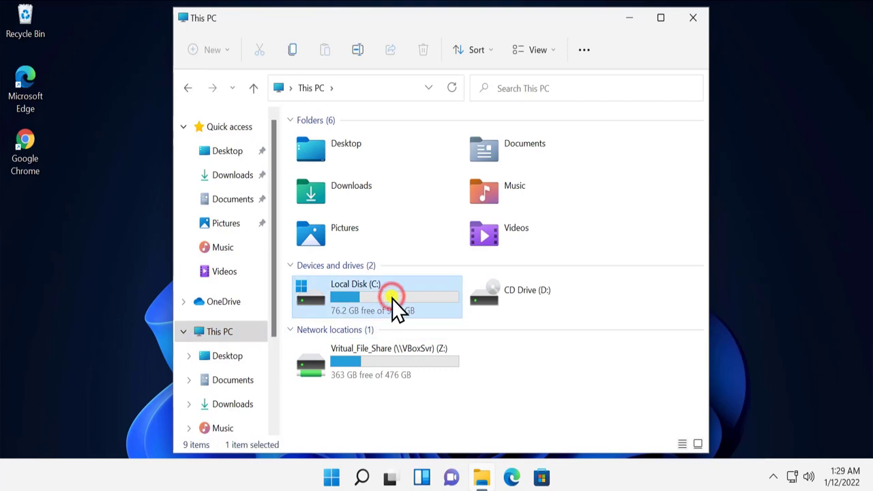
pyautogui.rightClick(392, 300)
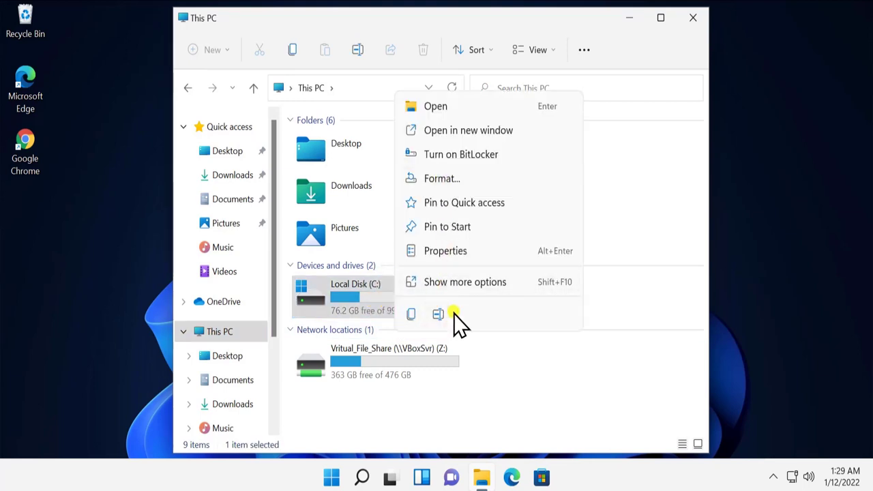
# Run Disk Cleanup from the Local Disk (C:) Properties, offering up to 411 MB.
pyautogui.click(456, 257)
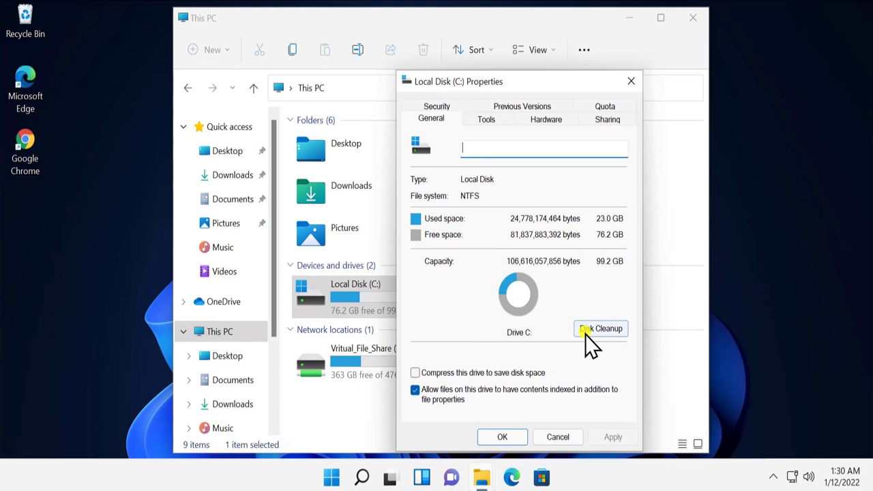
pyautogui.click(613, 331)
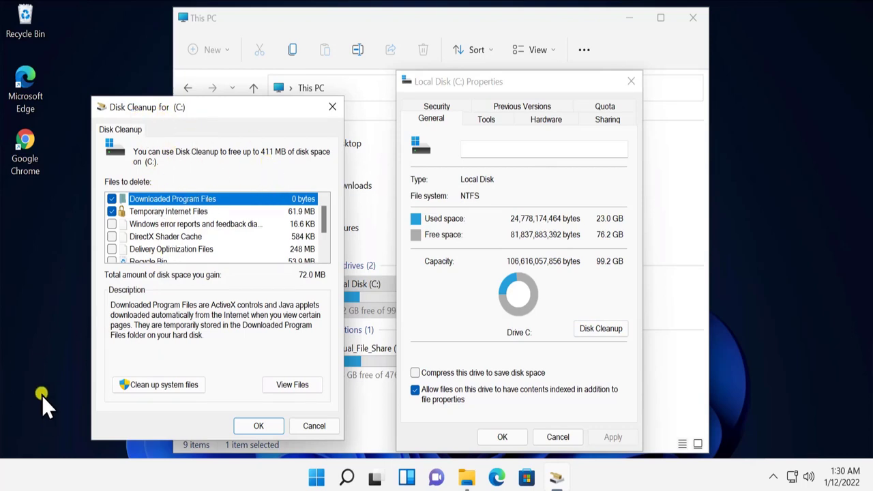
# Launch cleanmgr.exe from Run, close the first Disk Cleanup window, and reopen Run.
pyautogui.press('super+r')
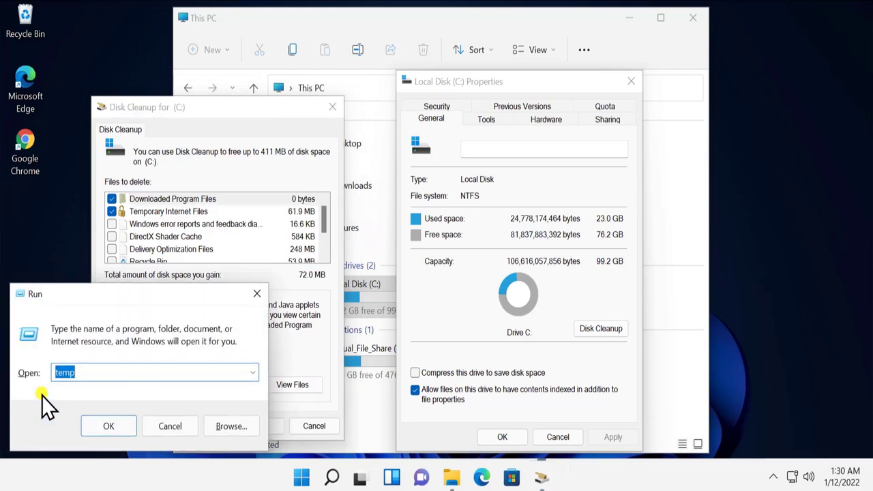
pyautogui.write('cle')
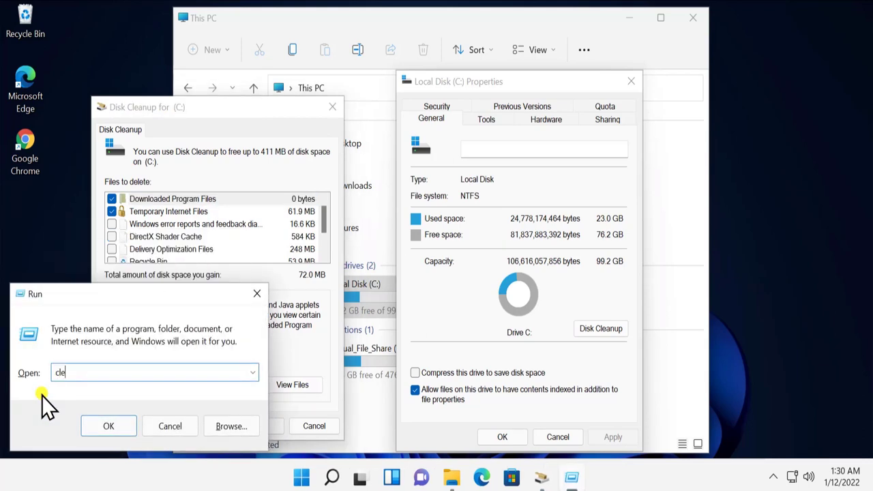
pyautogui.write('anm')
pyautogui.write('gr.exe')
pyautogui.press('Return')
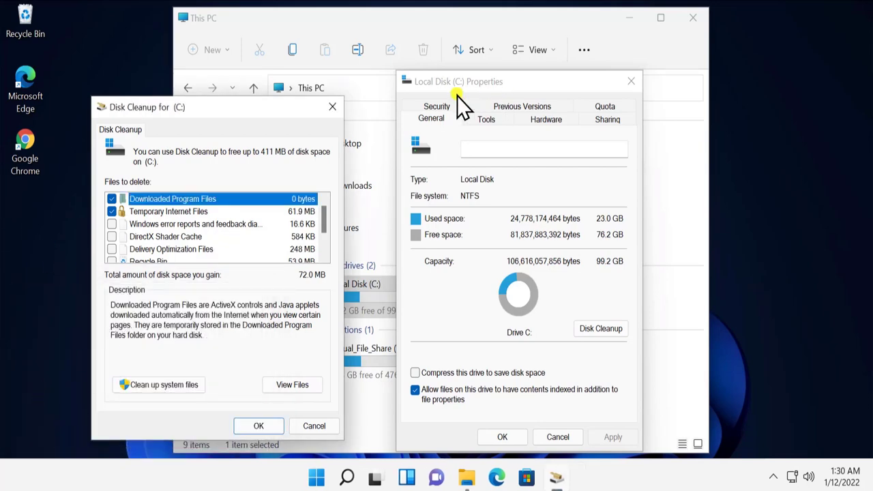
pyautogui.click(334, 107)
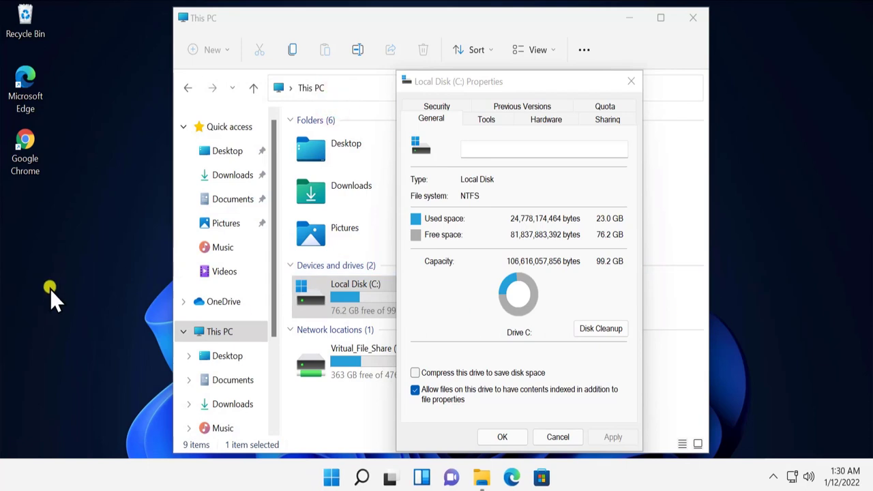
pyautogui.press('super+r')
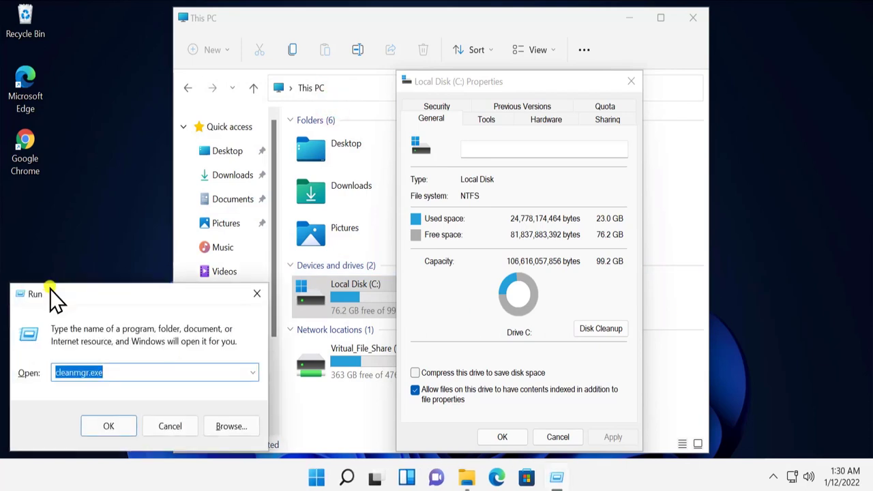
# Relaunch Disk Cleanup for (C:) and drag its window toward the screen centre.
pyautogui.press('Return')
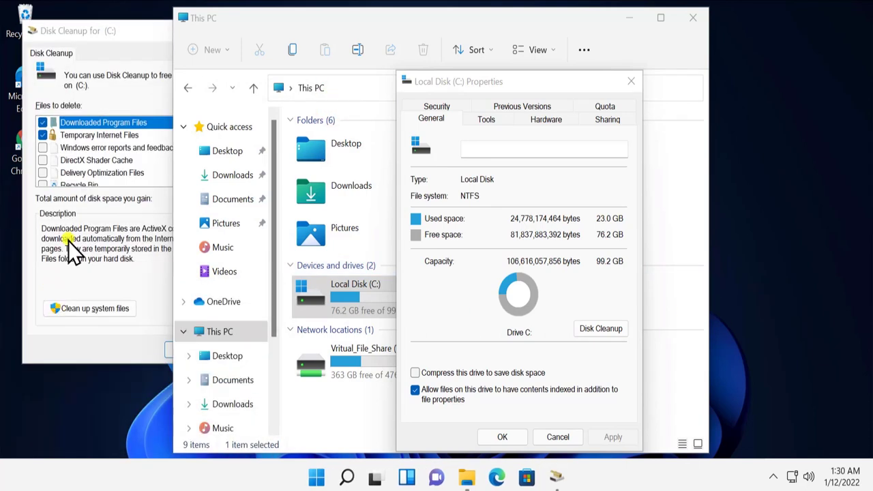
pyautogui.click(97, 215)
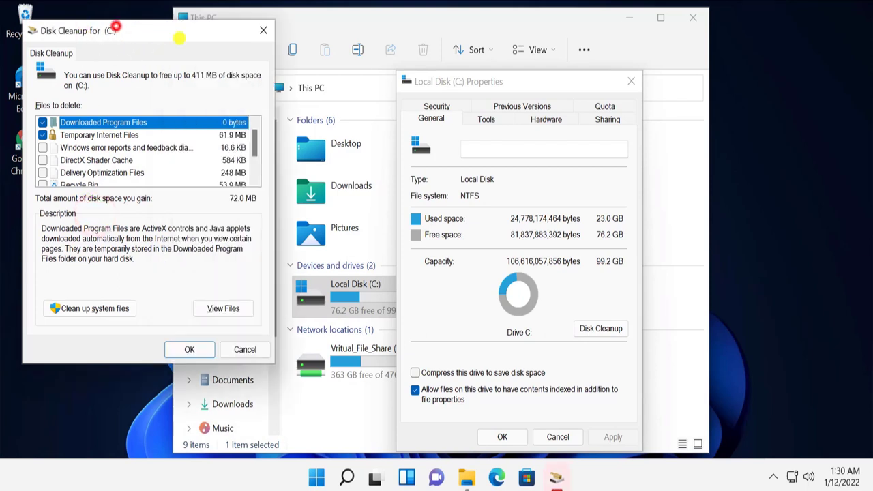
pyautogui.moveTo(115, 28); pyautogui.dragTo(217, 42)
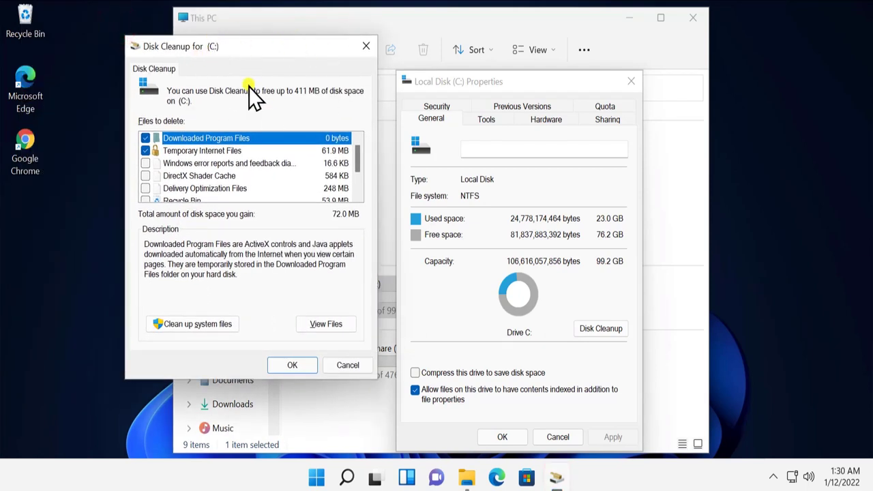